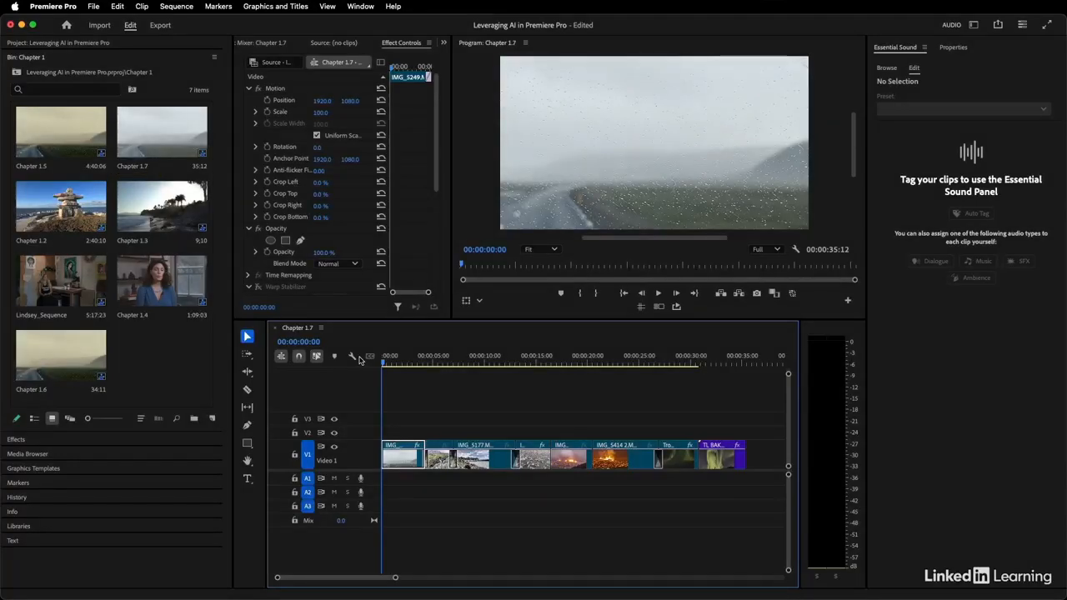
# Play through the Chapter 1.7 sequence and check the framing of its aurora and lava clips.
pyautogui.press('space')
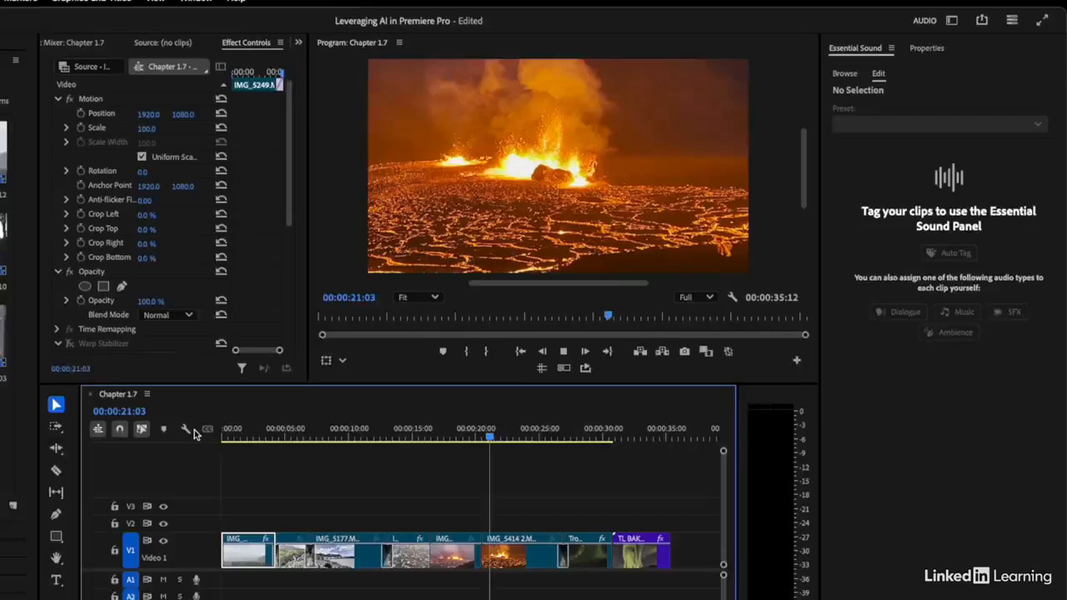
pyautogui.press('space')
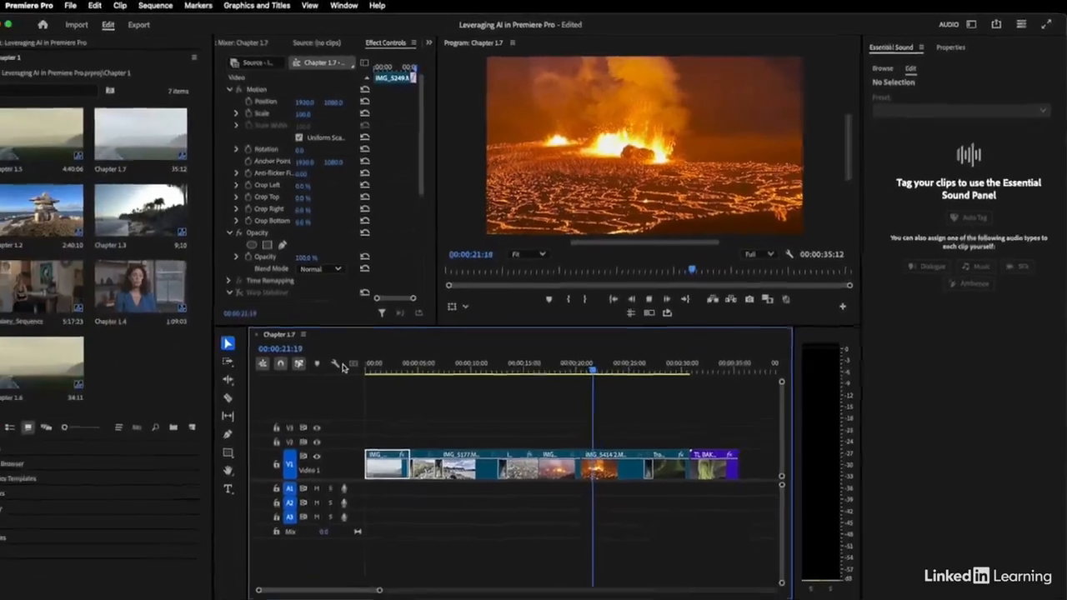
pyautogui.click(672, 359)
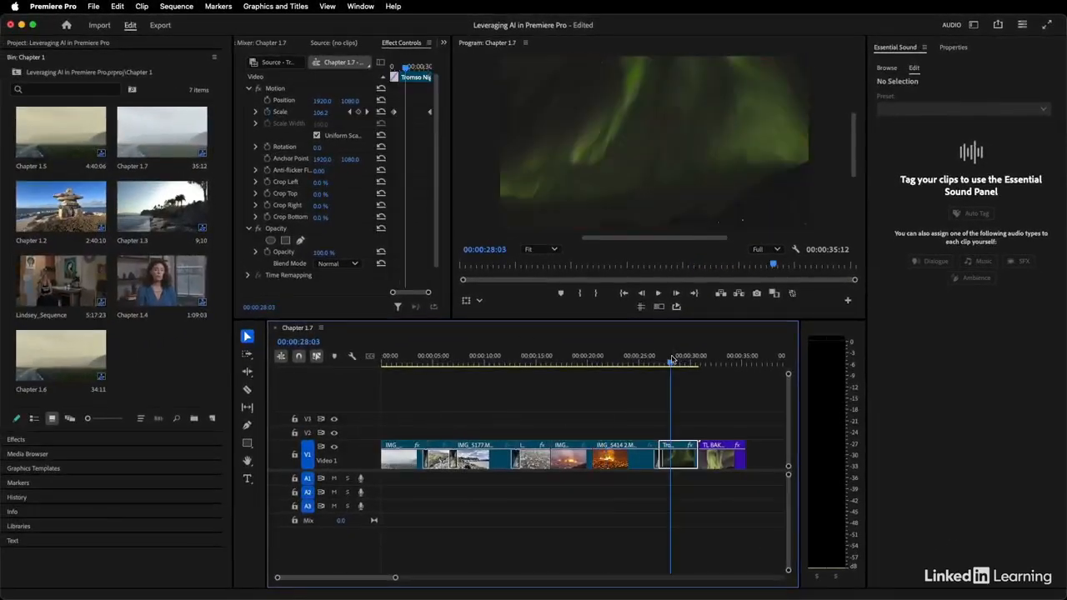
pyautogui.click(681, 463)
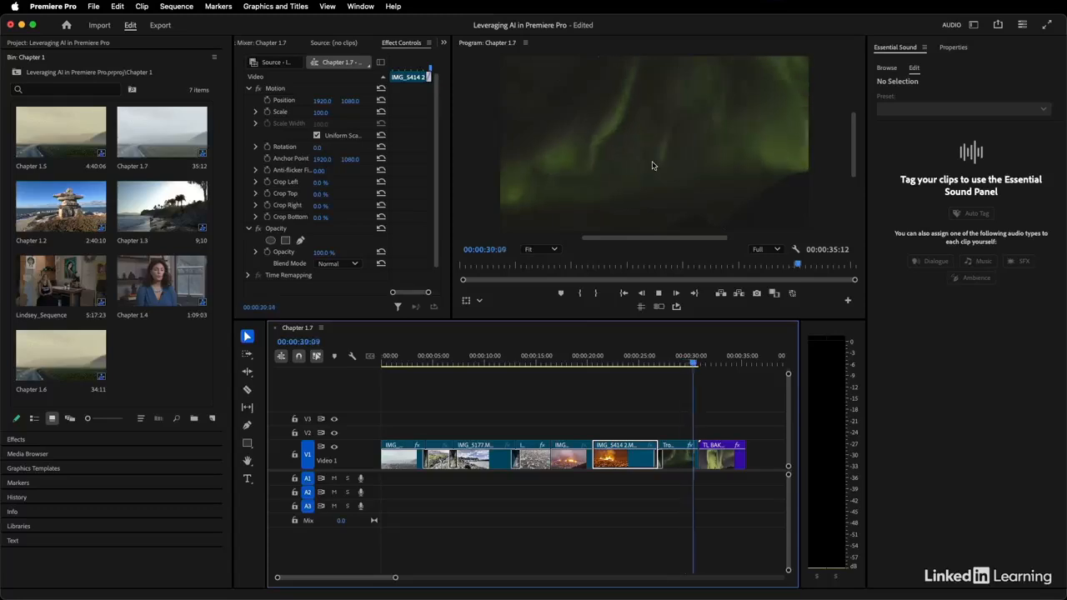
pyautogui.click(589, 364)
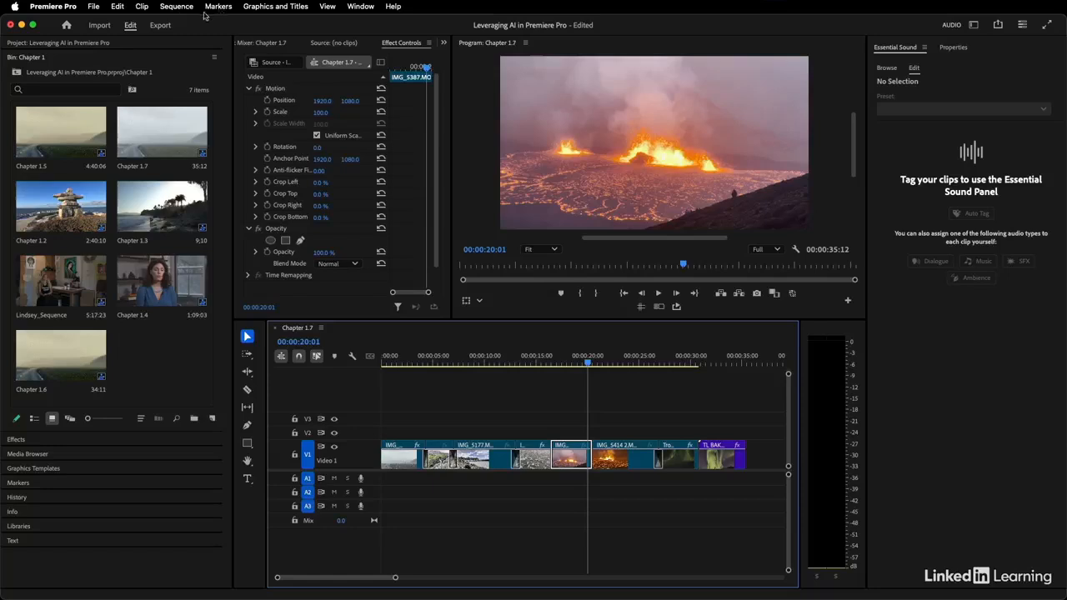
# Start an Auto Reframe of the Chapter 1.7 sequence with the target aspect ratio set to Square 1:1.
pyautogui.click(176, 8)
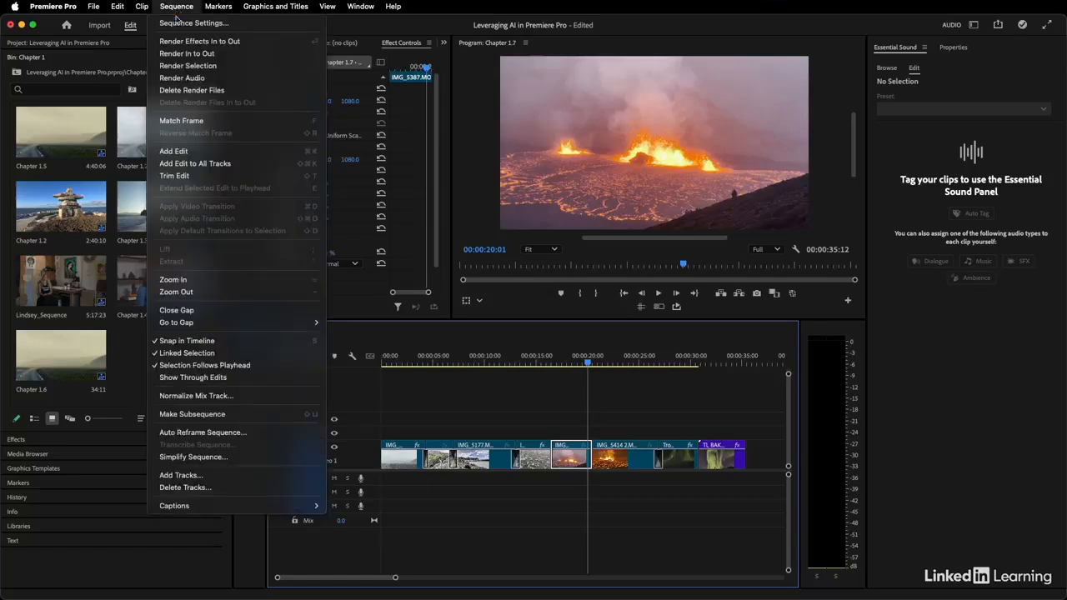
pyautogui.click(219, 433)
pyautogui.moveTo(480, 221); pyautogui.dragTo(440, 229)
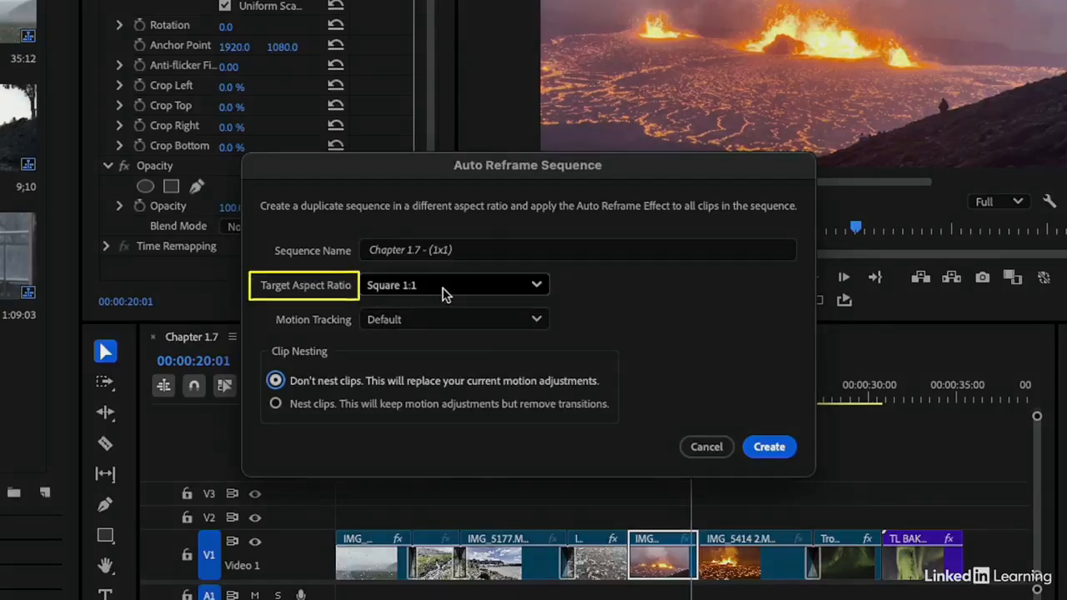
pyautogui.click(445, 288)
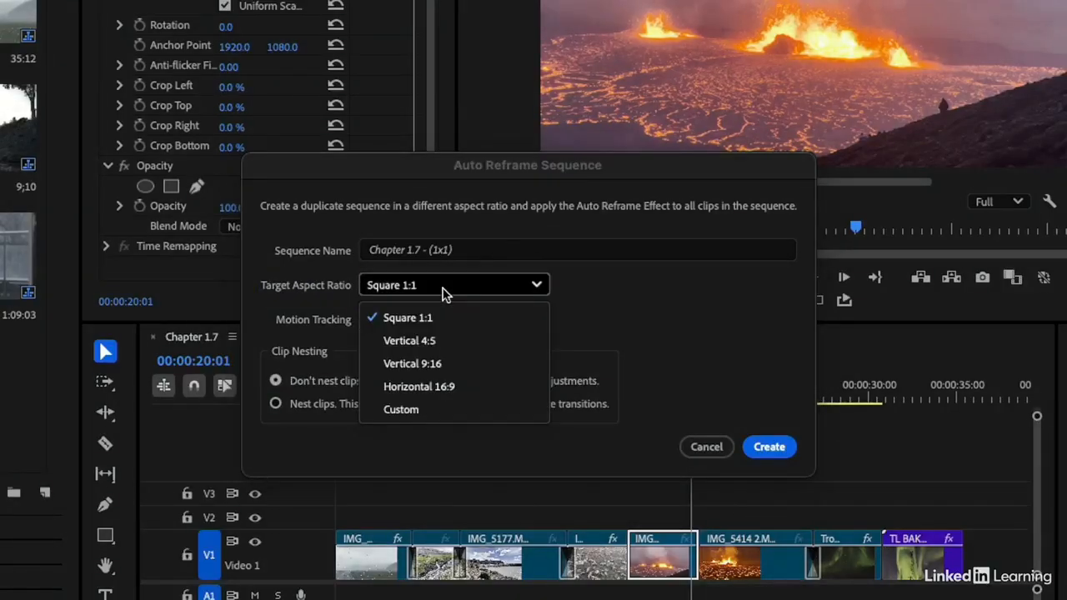
pyautogui.click(432, 363)
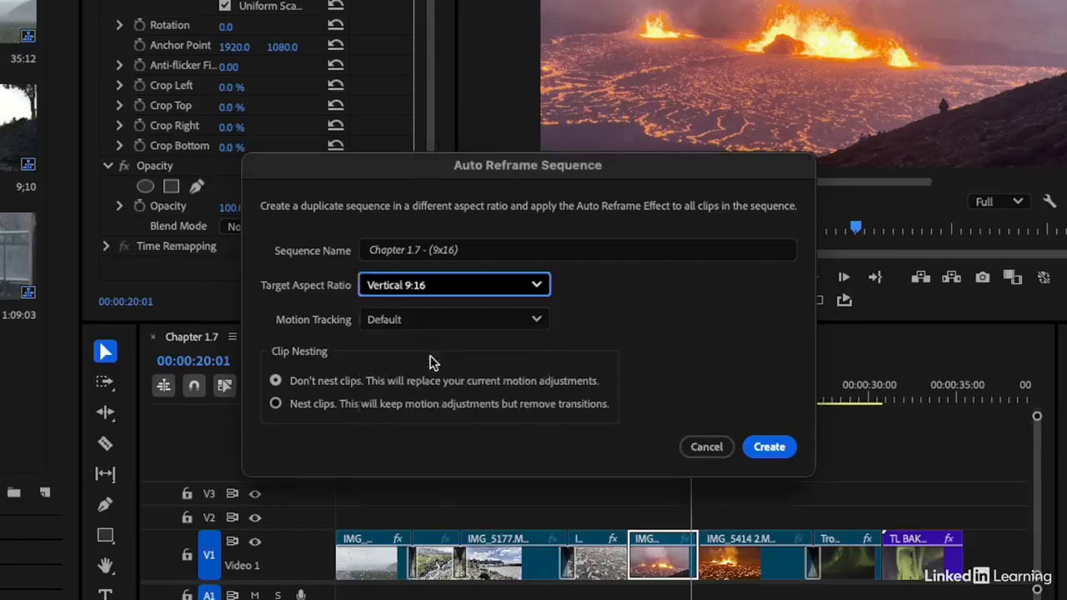
pyautogui.click(534, 286)
pyautogui.click(506, 318)
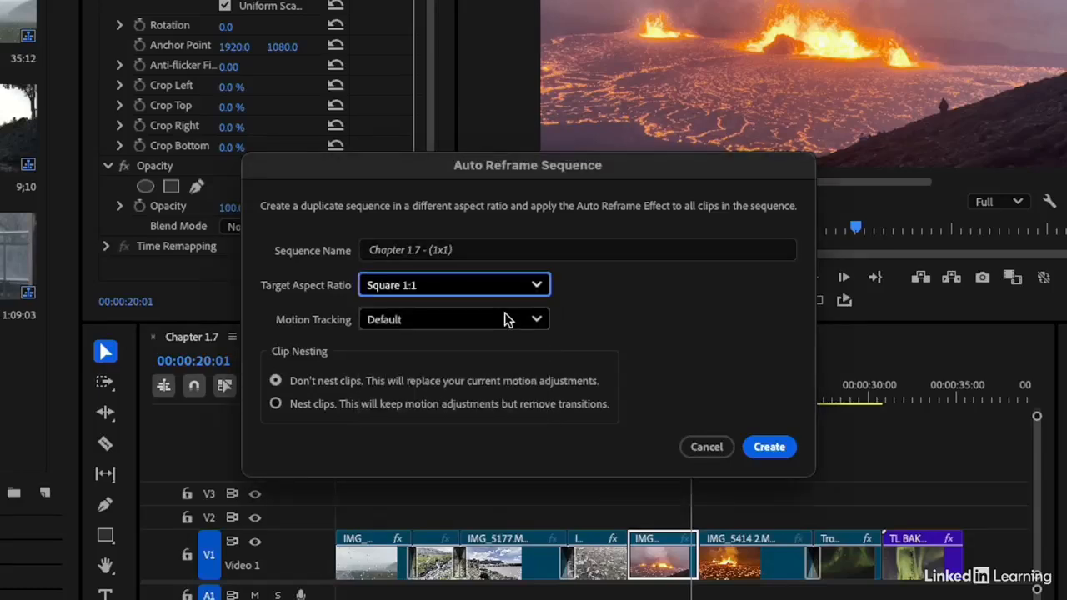
# Create the reframed sequence with Default motion tracking and without nesting clips.
pyautogui.click(406, 322)
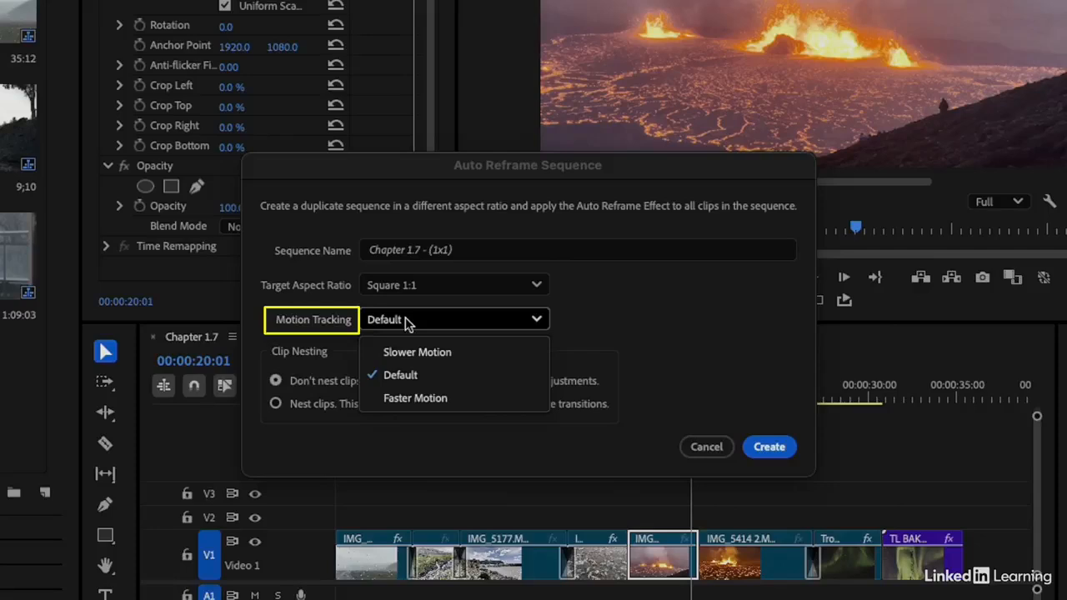
pyautogui.click(439, 375)
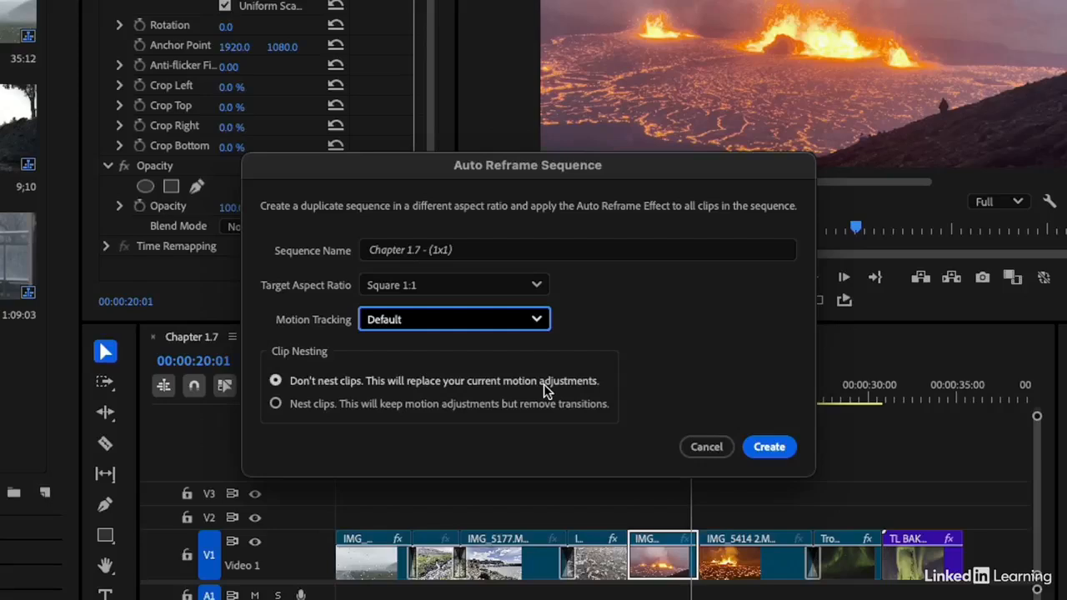
pyautogui.click(276, 404)
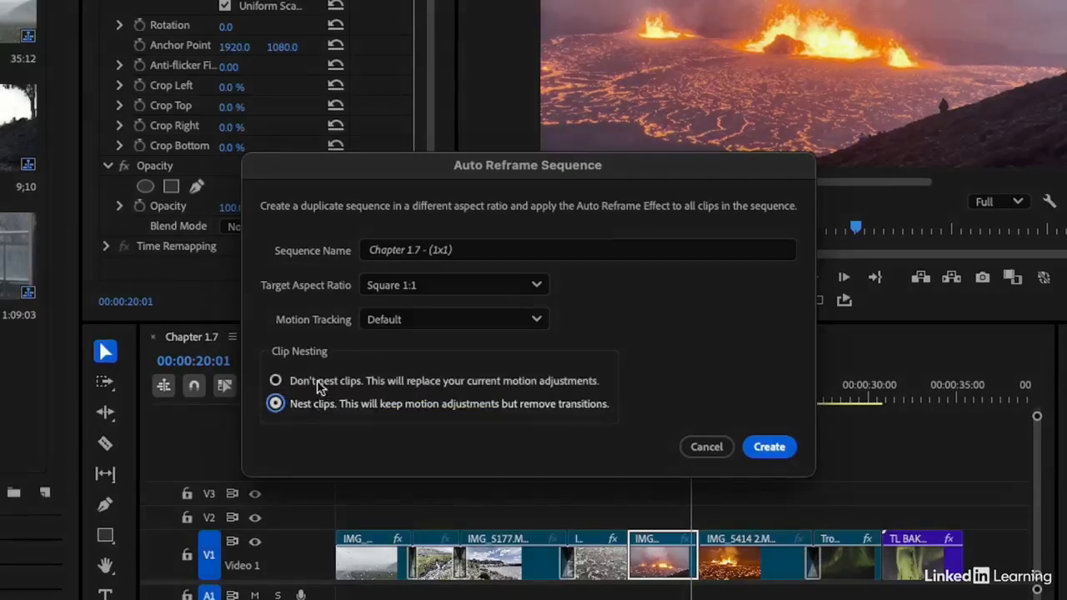
pyautogui.click(276, 382)
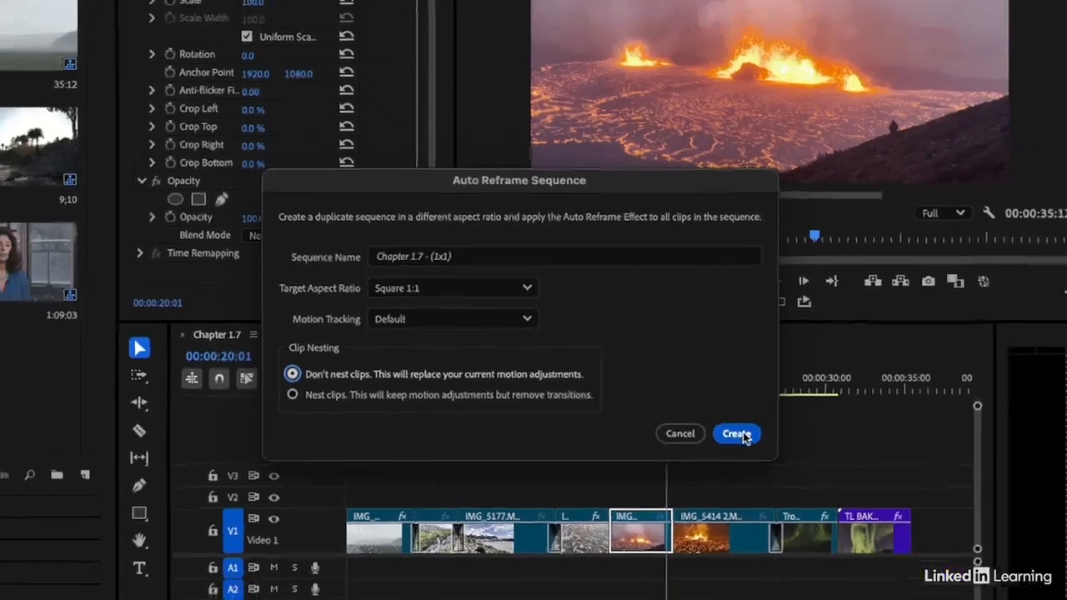
pyautogui.click(771, 448)
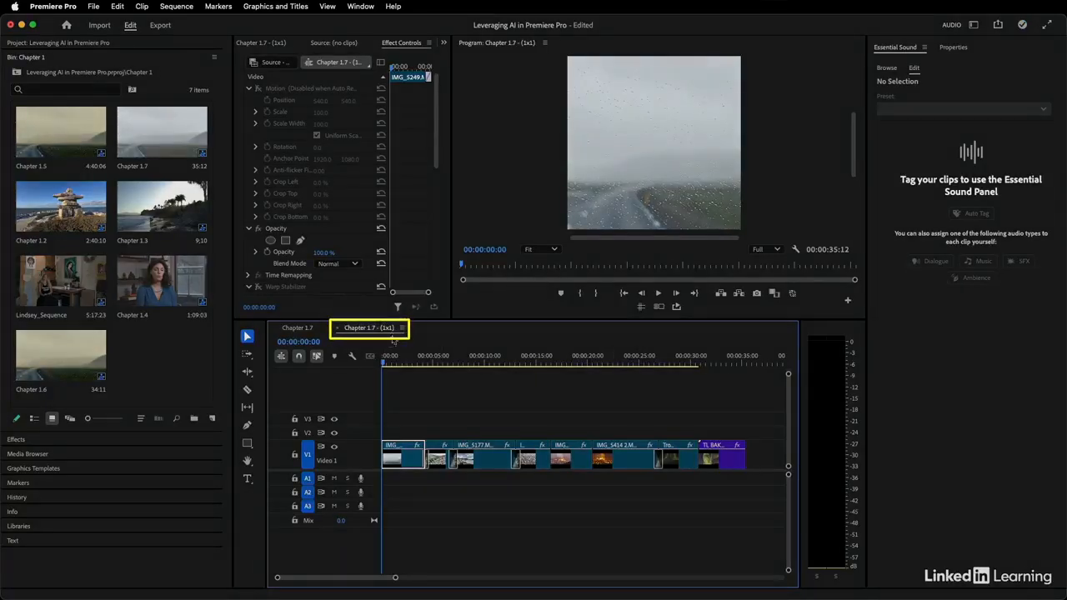
# Play back the new square sequence to review the automatic reframing of its clips.
pyautogui.press('space')
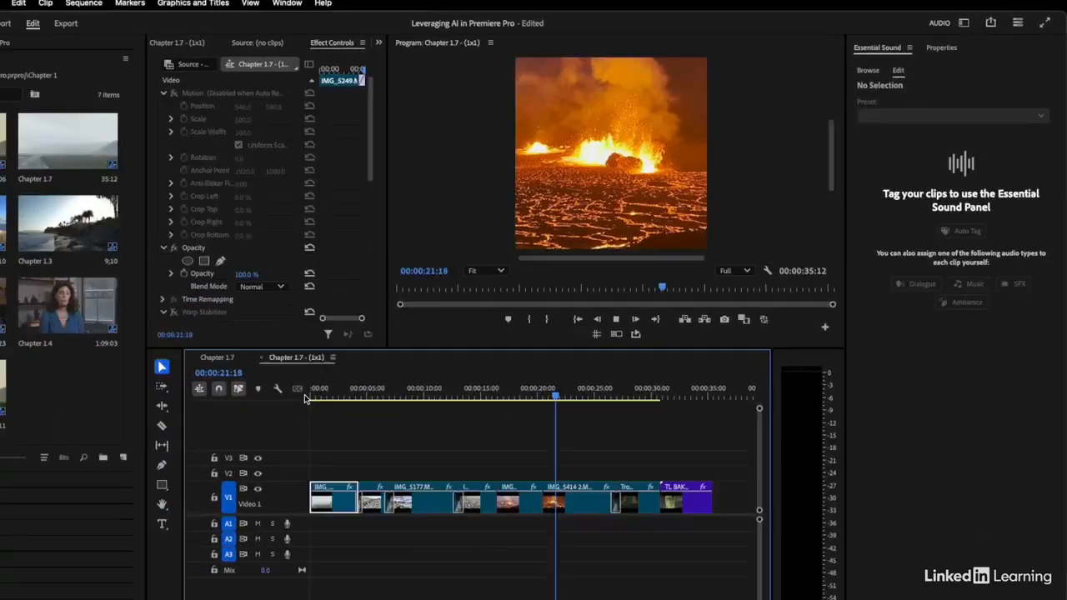
pyautogui.press('space')
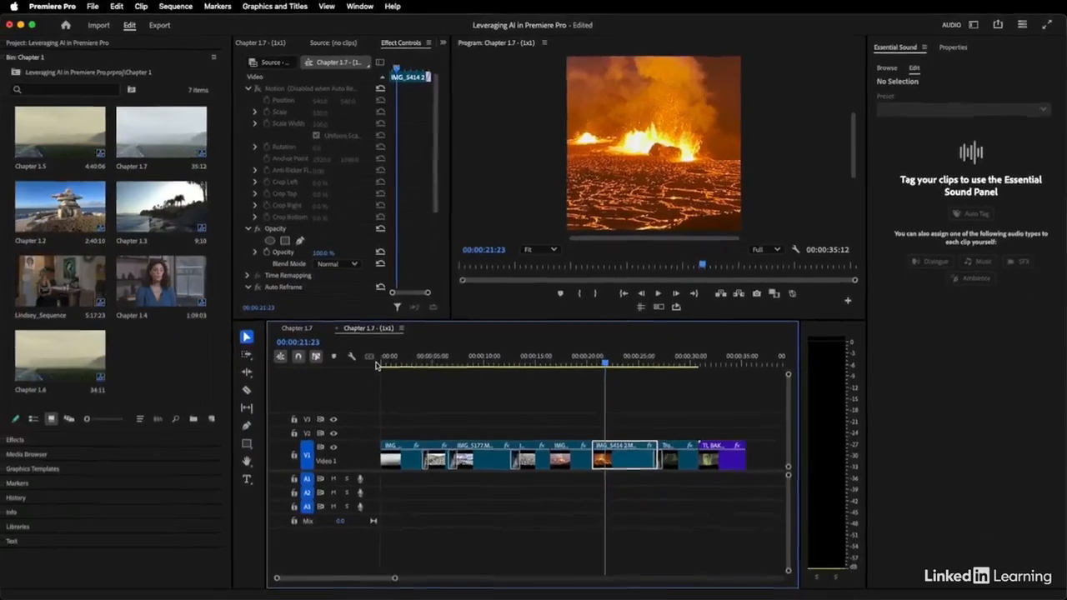
# Set the Auto Reframe motion tracking of the IMG_5177 lake clip to Slower Motion and play the result.
pyautogui.click(482, 358)
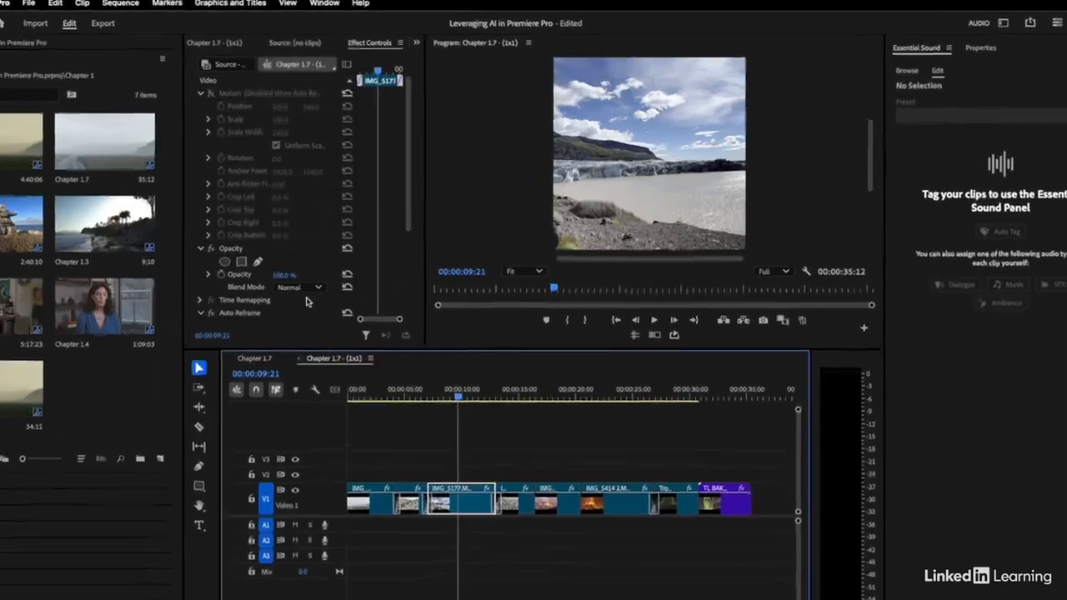
pyautogui.scroll(-5, 277, 212)
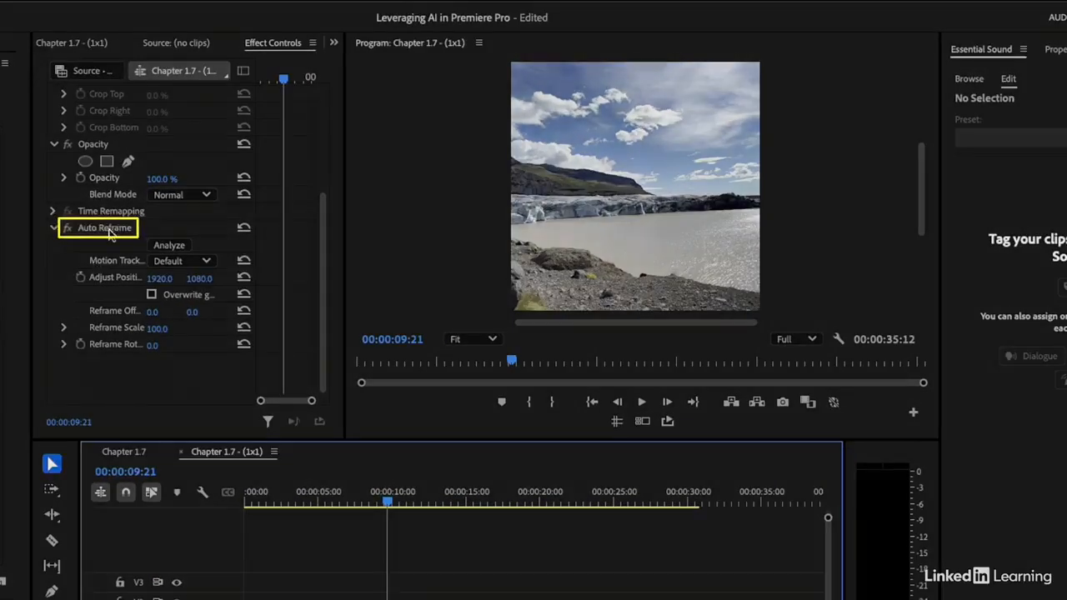
pyautogui.click(207, 262)
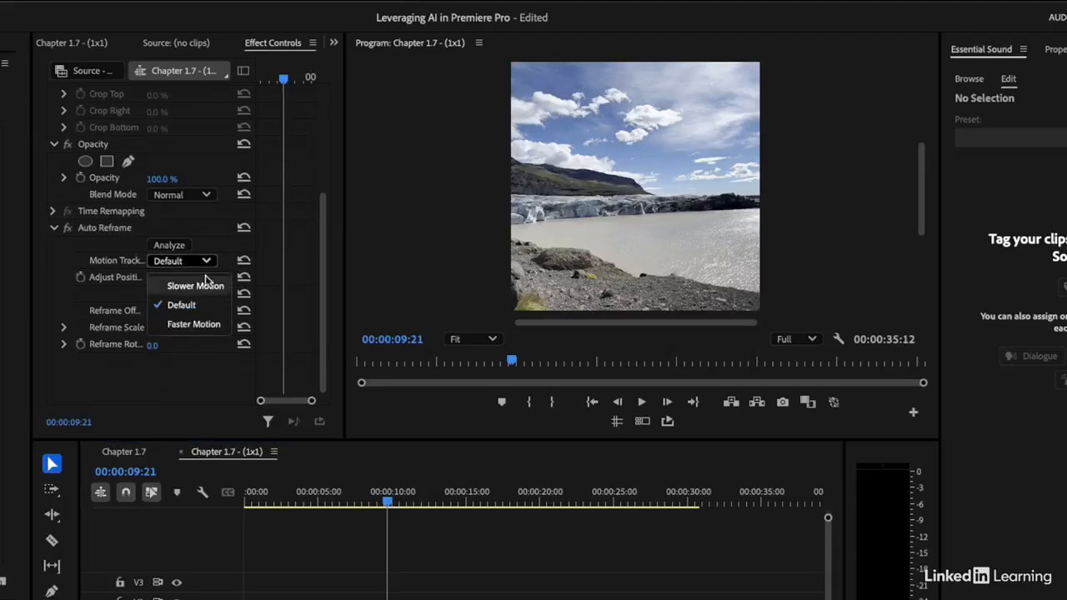
pyautogui.click(204, 286)
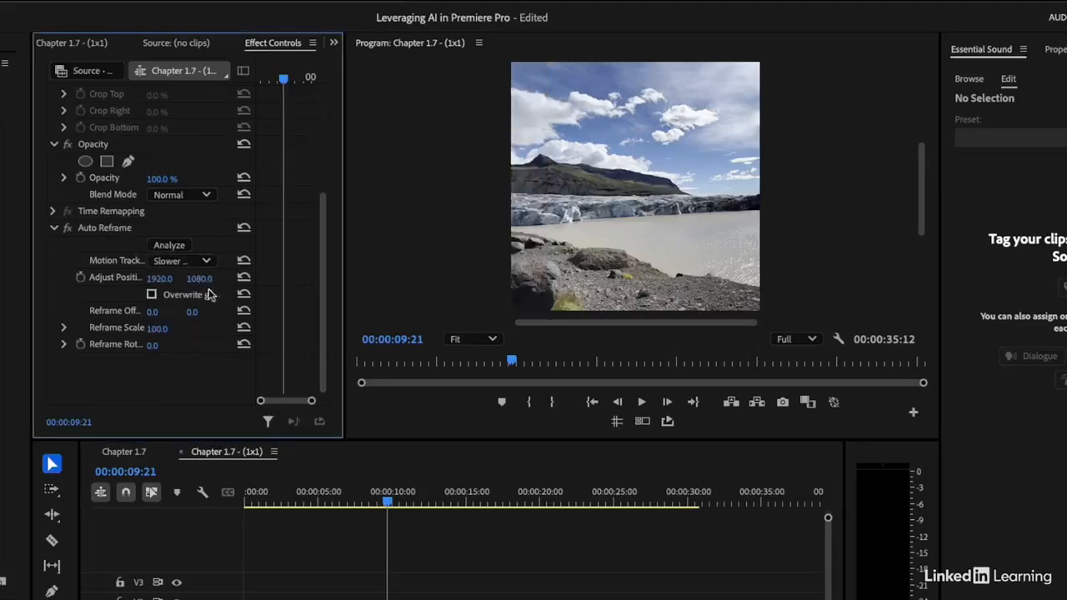
pyautogui.click(349, 501)
pyautogui.press('space')
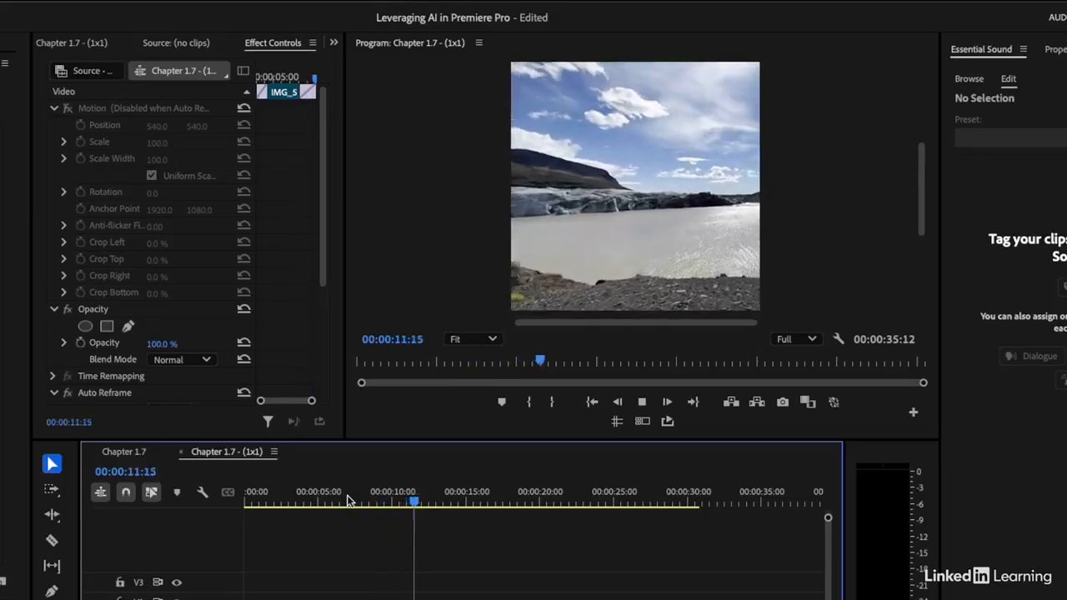
pyautogui.press('space')
# Turn off Auto Reframe on the IMG_5177 clip and reframe it manually with scale 57 and horizontal position 727.
pyautogui.scroll(-5, 236, 389)
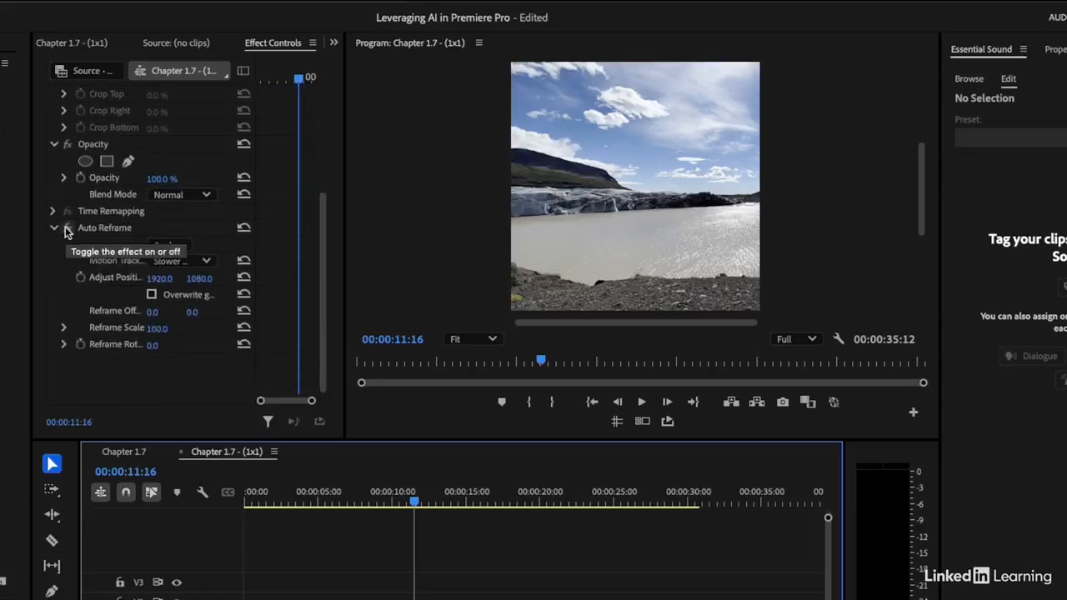
pyautogui.click(67, 228)
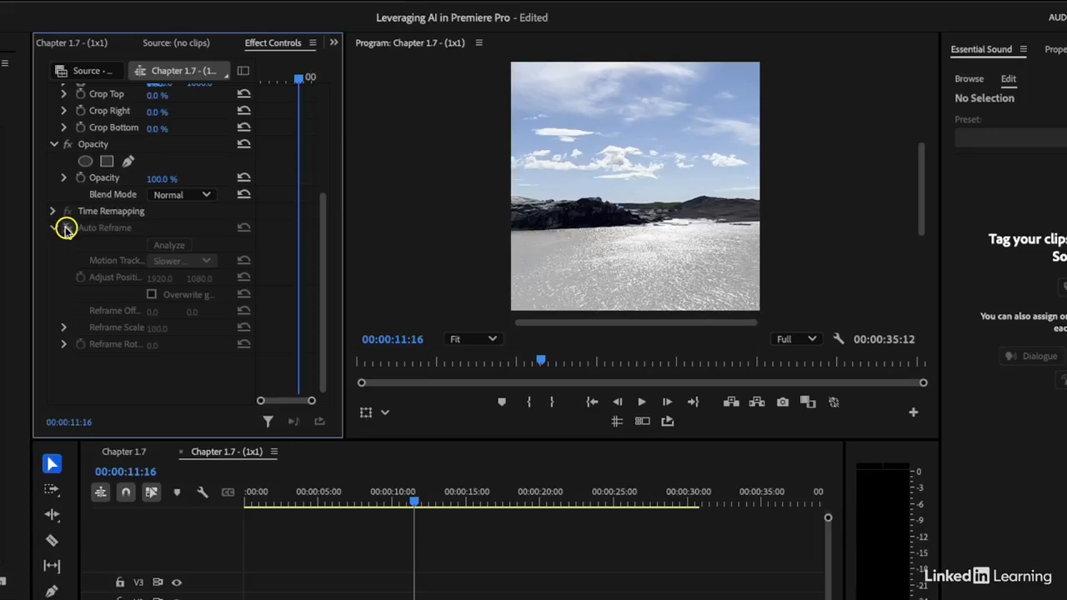
pyautogui.scroll(5, 65, 242)
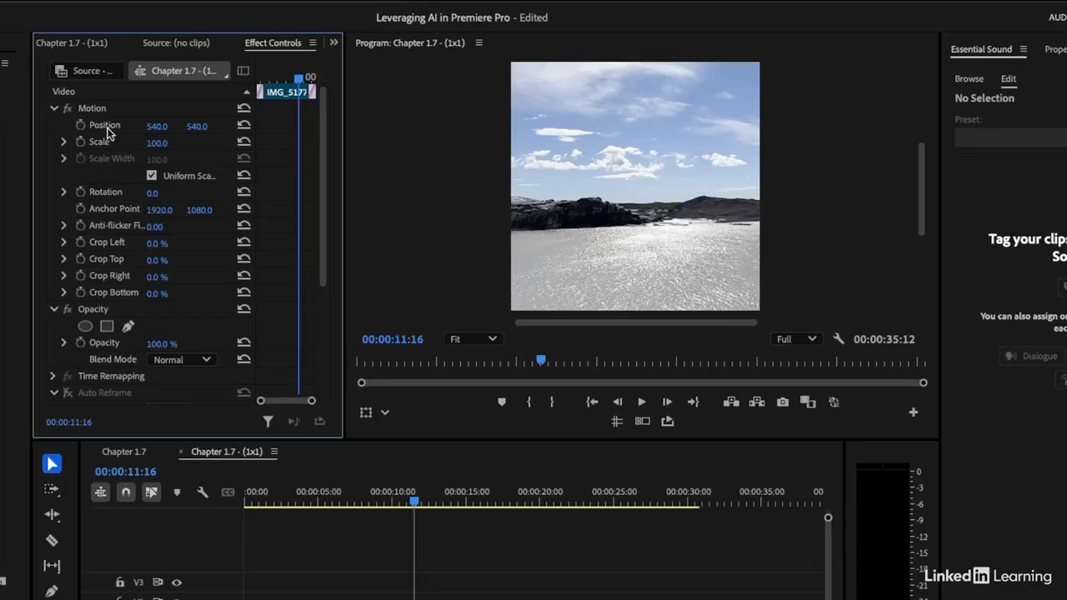
pyautogui.moveTo(157, 144)
pyautogui.mouseDown()
pyautogui.moveTo(106, 143)
pyautogui.moveTo(306, 128)
pyautogui.mouseUp()
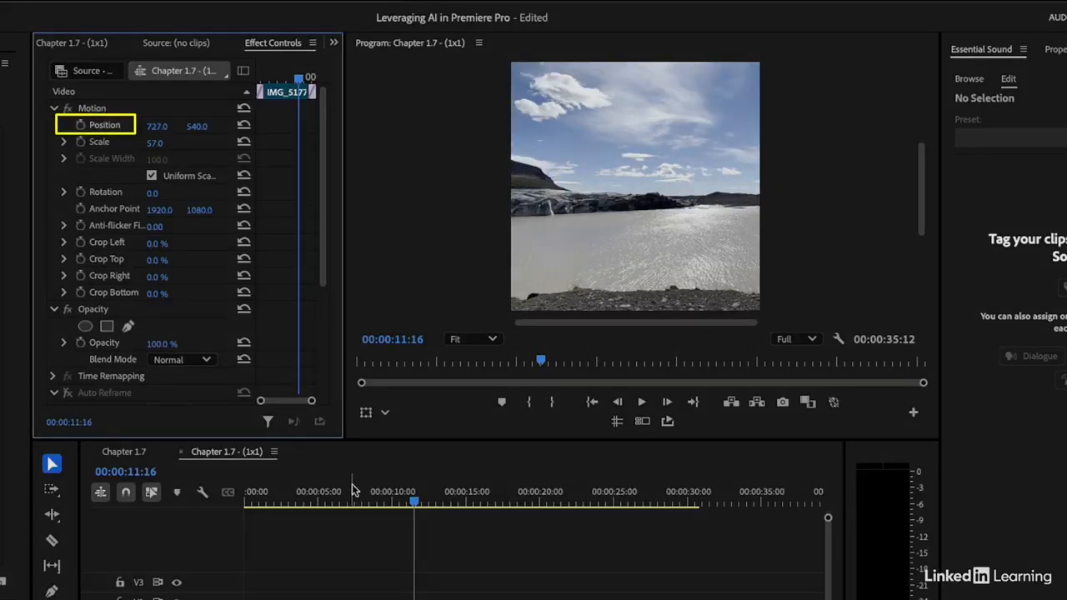
# Set the horizontal Auto Reframe offset of the IMG_5384 hiker clip to 193 and play the result.
pyautogui.click(455, 490)
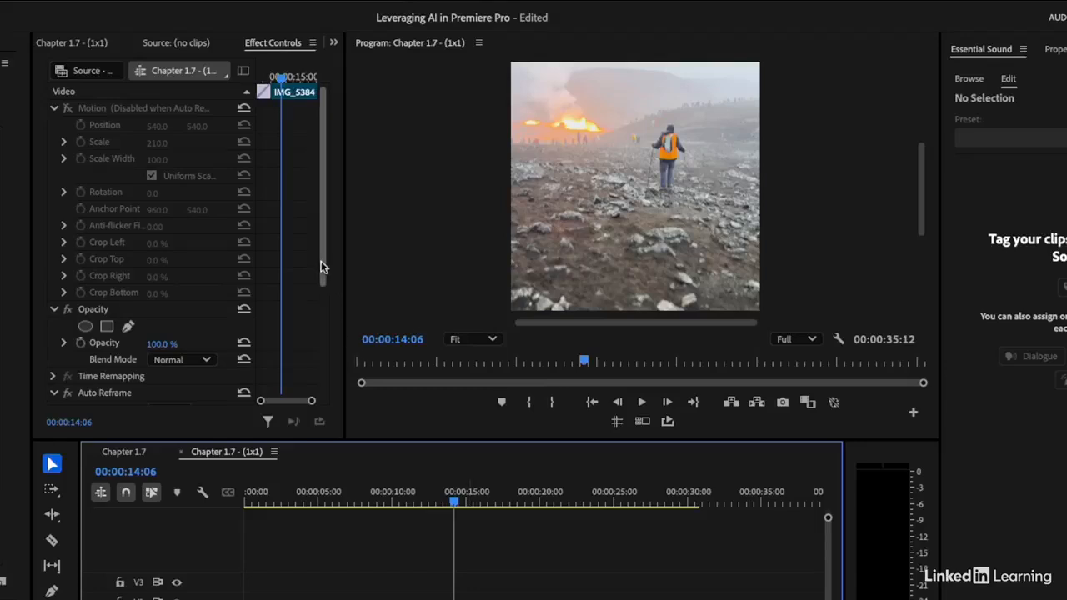
pyautogui.moveTo(321, 261); pyautogui.dragTo(312, 381)
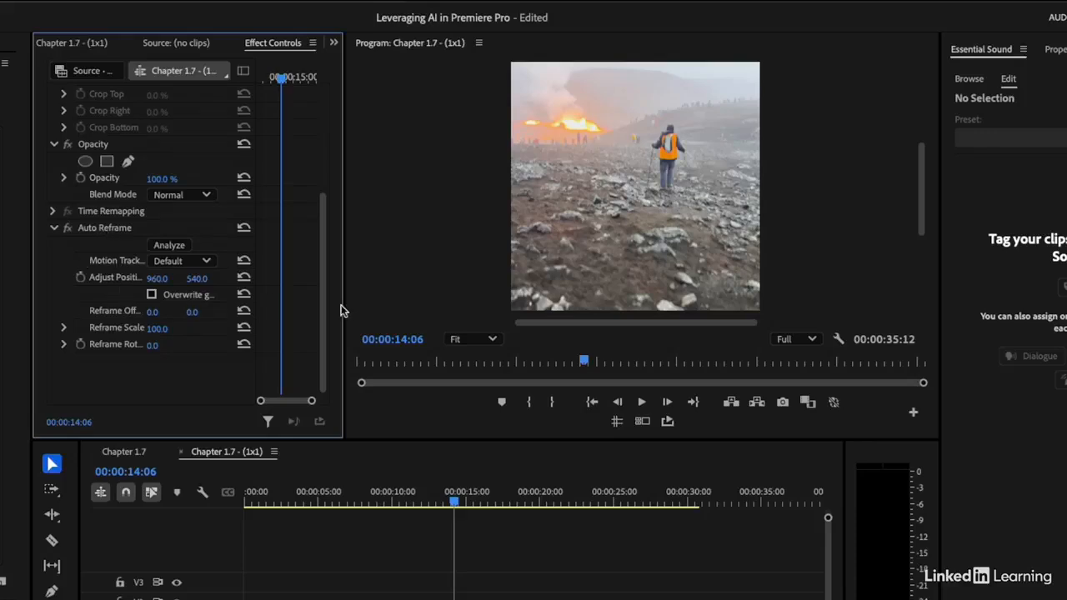
pyautogui.moveTo(345, 308); pyautogui.dragTo(484, 300)
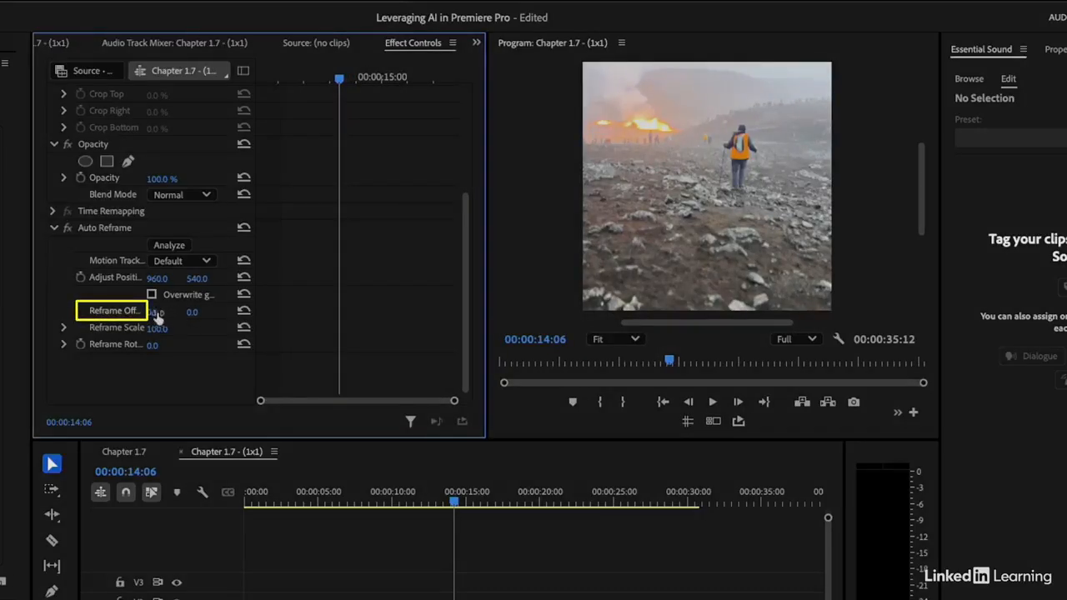
pyautogui.moveTo(154, 313); pyautogui.dragTo(315, 313)
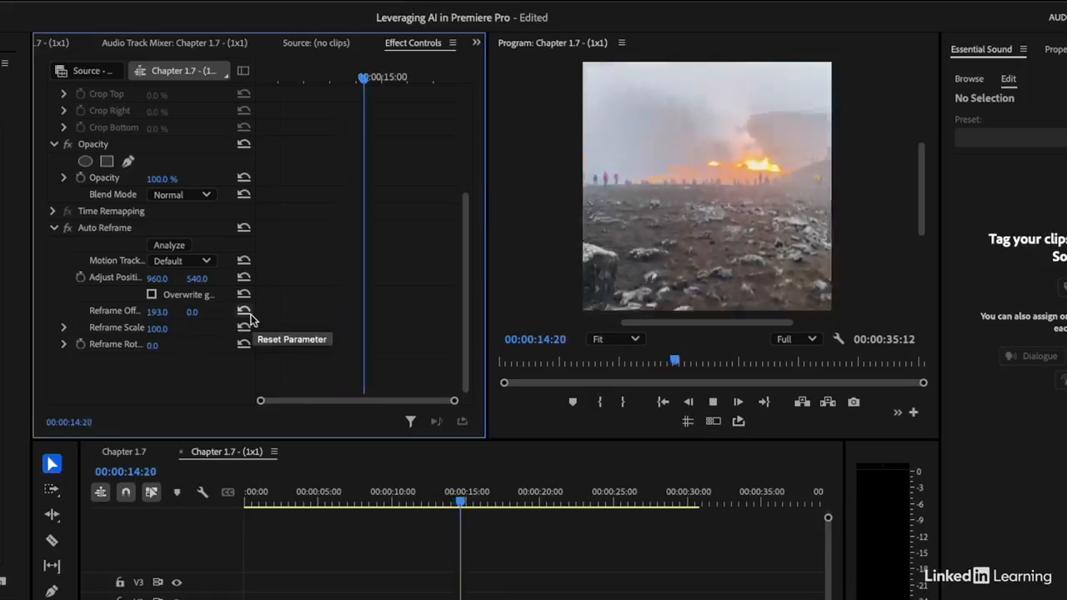
pyautogui.press('space')
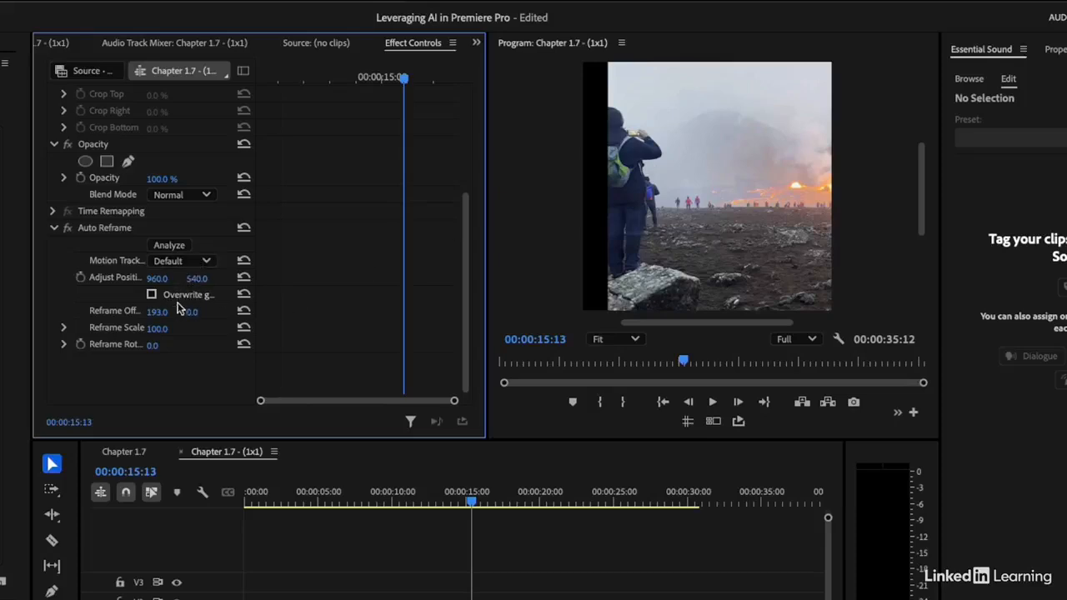
# Overwrite the generated path of the IMG_5384 clip, delete its last three position keyframes, and return to 00:00:13:20.
pyautogui.click(152, 296)
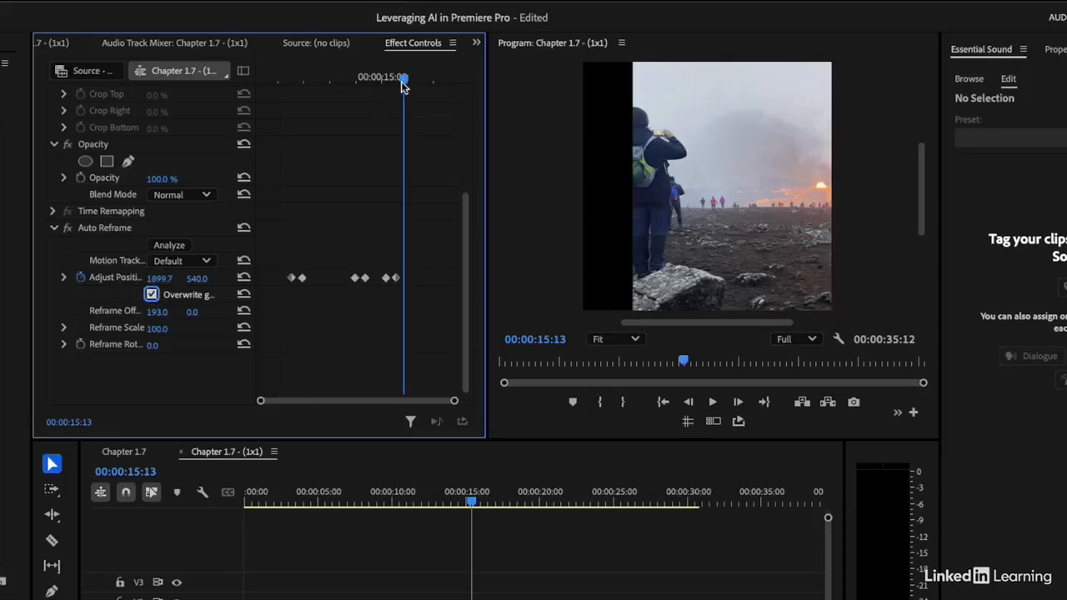
pyautogui.moveTo(403, 84); pyautogui.dragTo(357, 77)
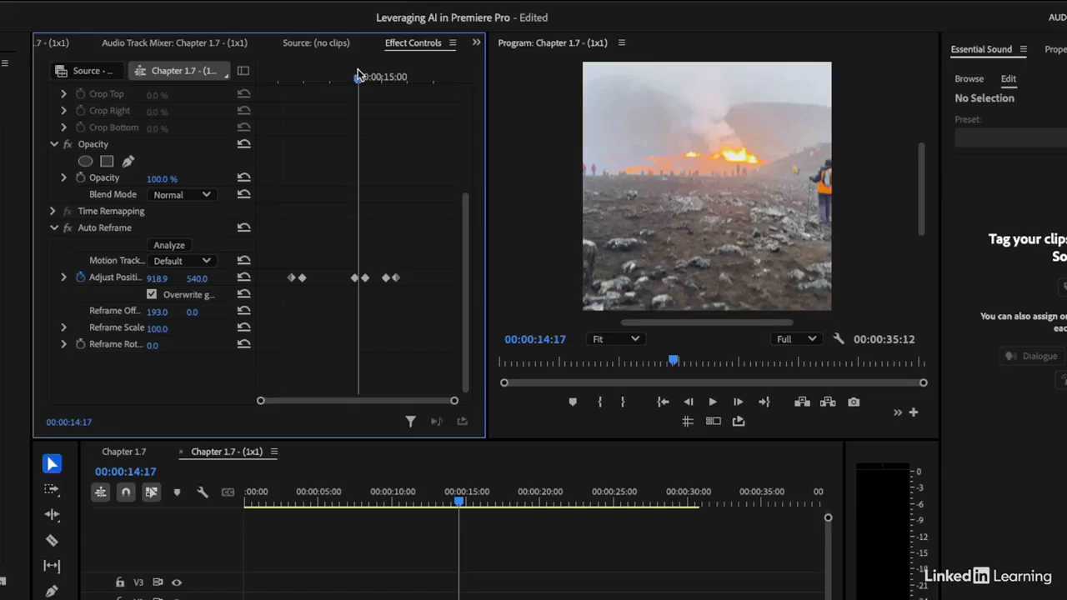
pyautogui.moveTo(412, 262); pyautogui.dragTo(361, 285)
pyautogui.press('Delete')
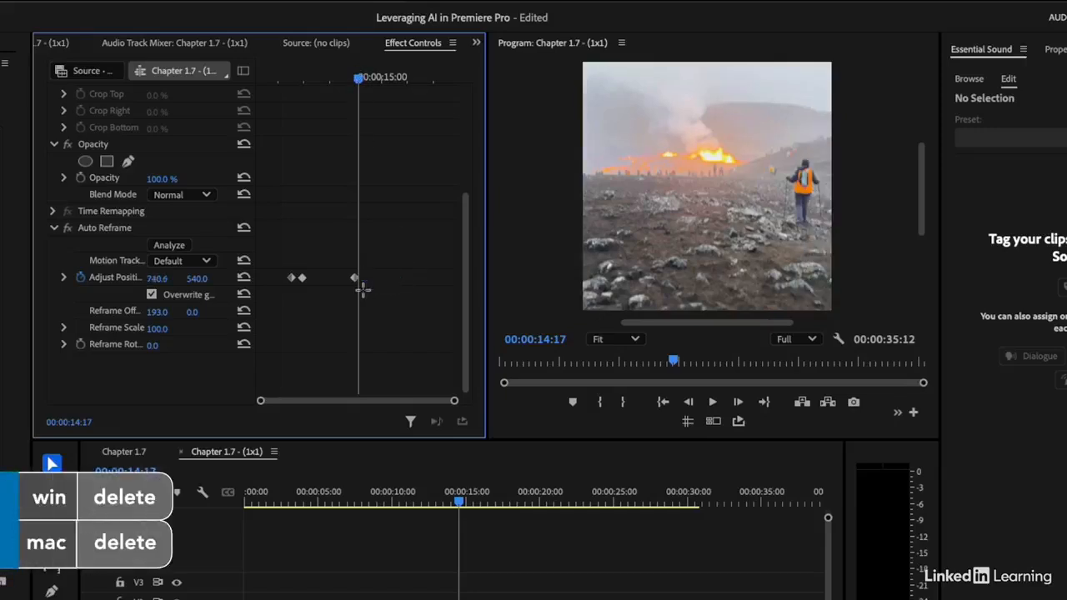
pyautogui.click(447, 487)
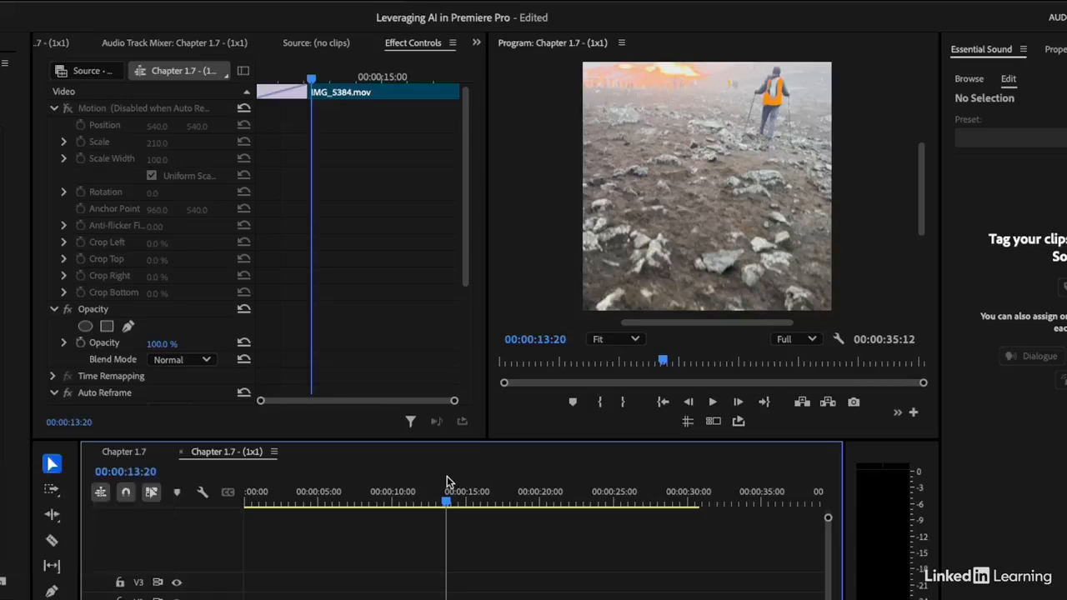
# Play the IMG_5384 hiker clip and delete the middle of its three Auto Reframe position keyframes.
pyautogui.press('space')
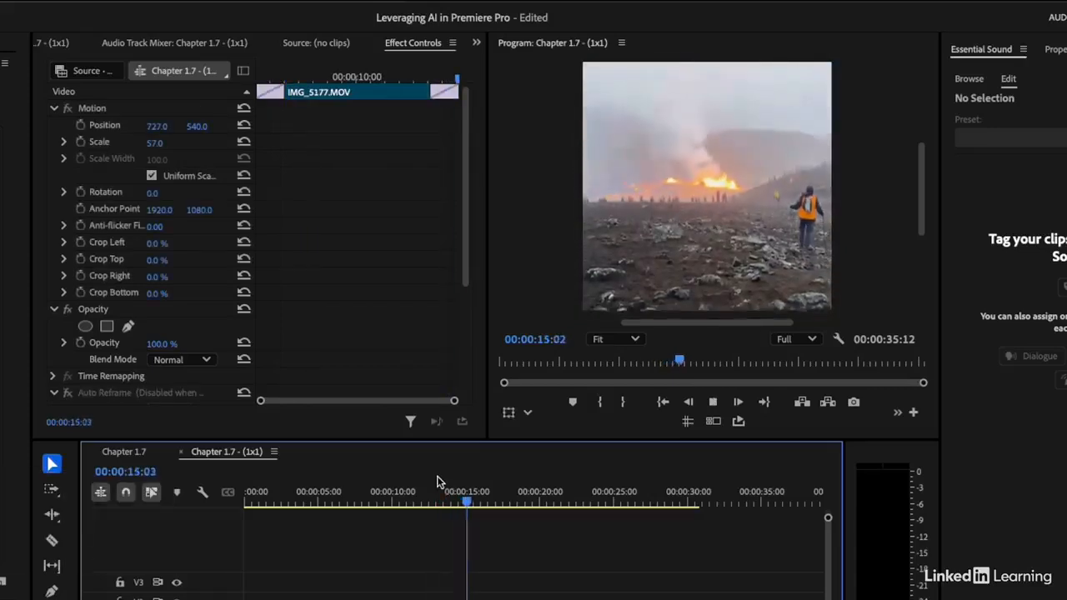
pyautogui.press('space')
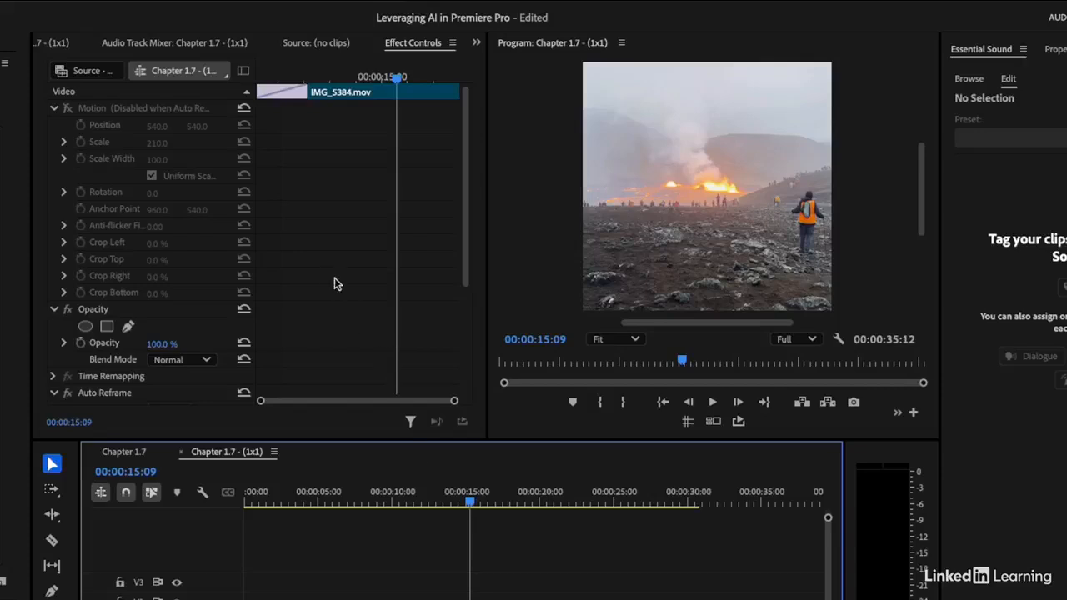
pyautogui.scroll(-5, 332, 279)
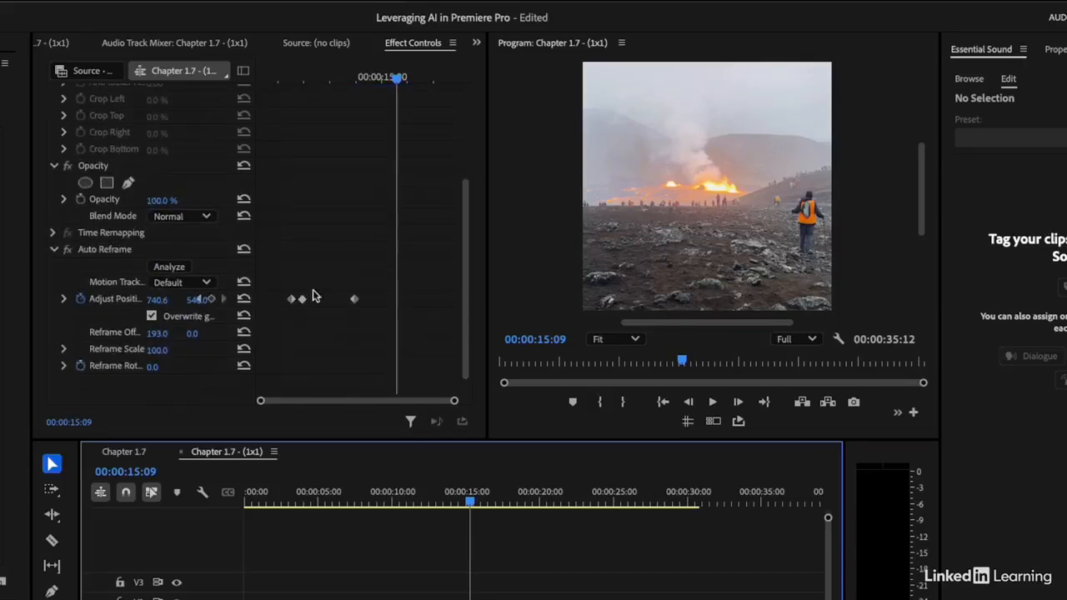
pyautogui.click(302, 299)
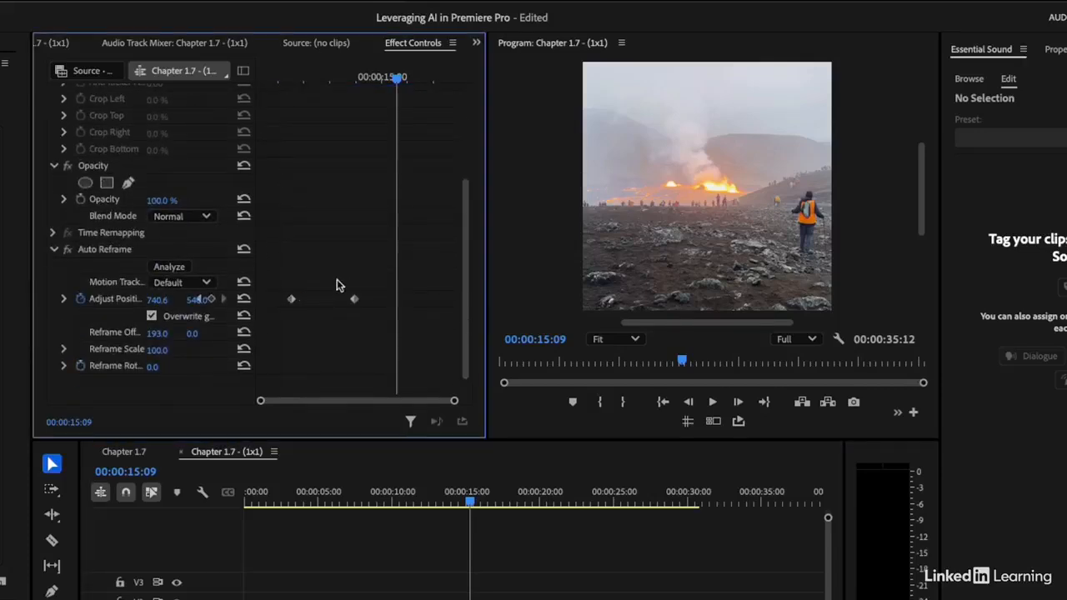
# Set the horizontal Auto Reframe offset of the IMG_5384 clip to -41 and play the result.
pyautogui.click(160, 321)
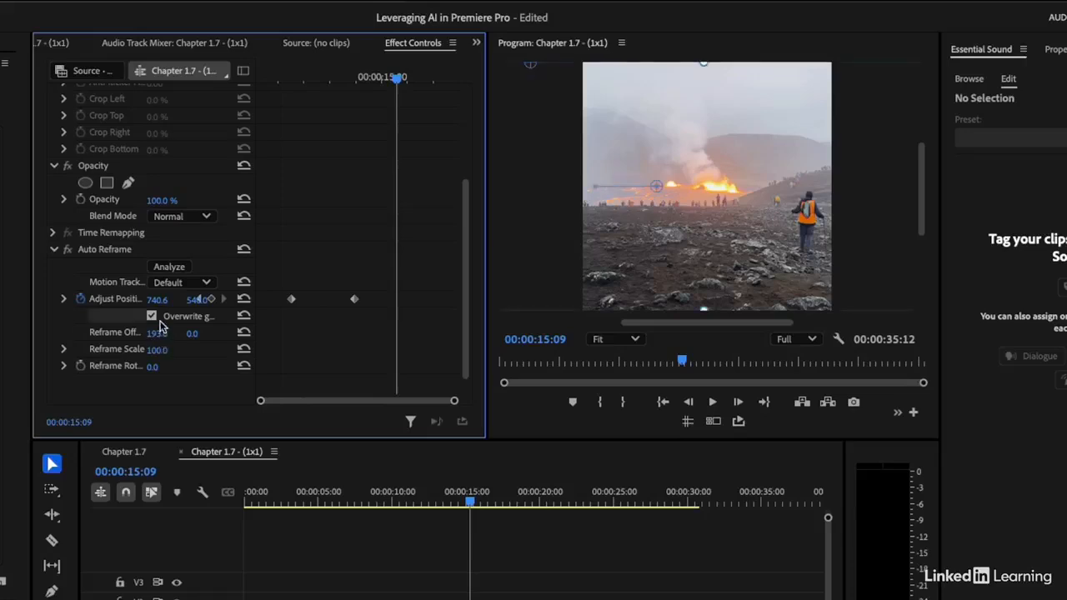
pyautogui.moveTo(169, 334); pyautogui.dragTo(70, 335)
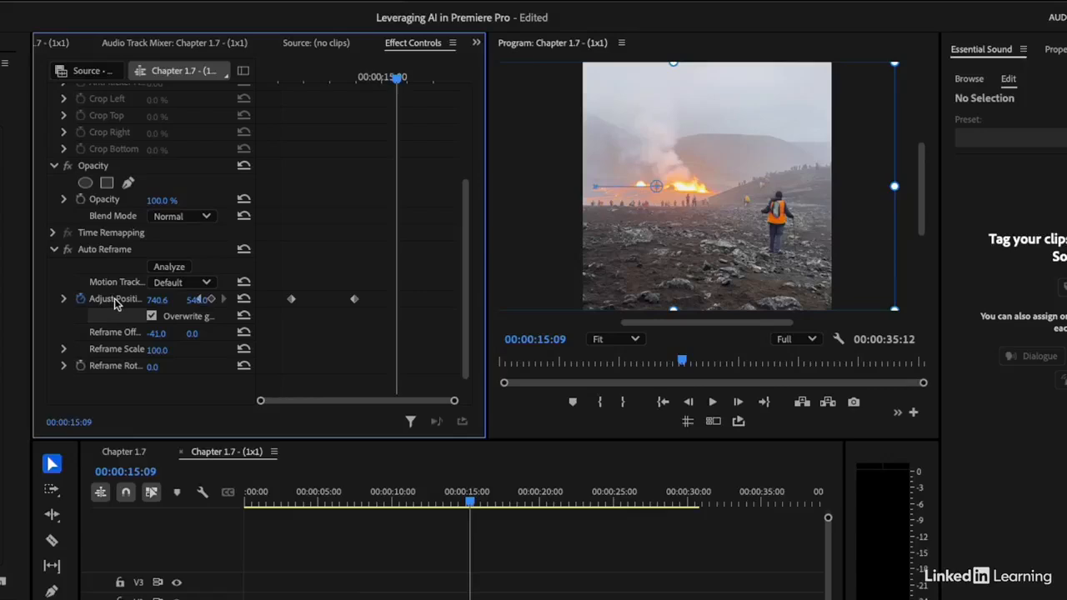
pyautogui.click(472, 503)
pyautogui.press('space')
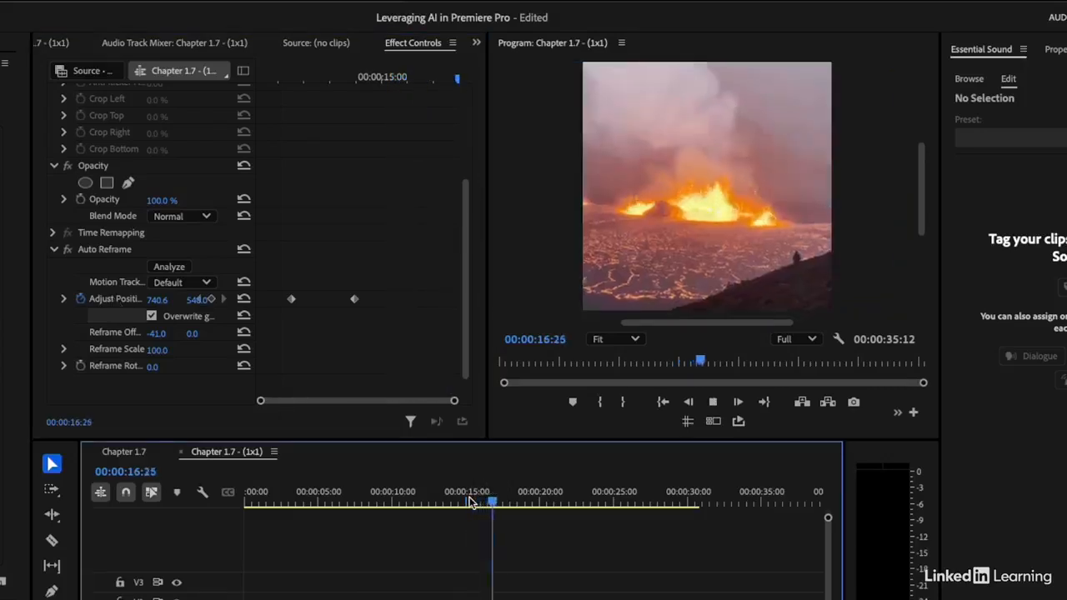
# Preview the Tromso Night 1 Highway aurora clip, return to 00:00:27:20, and overwrite its generated Auto Reframe path.
pyautogui.click(649, 503)
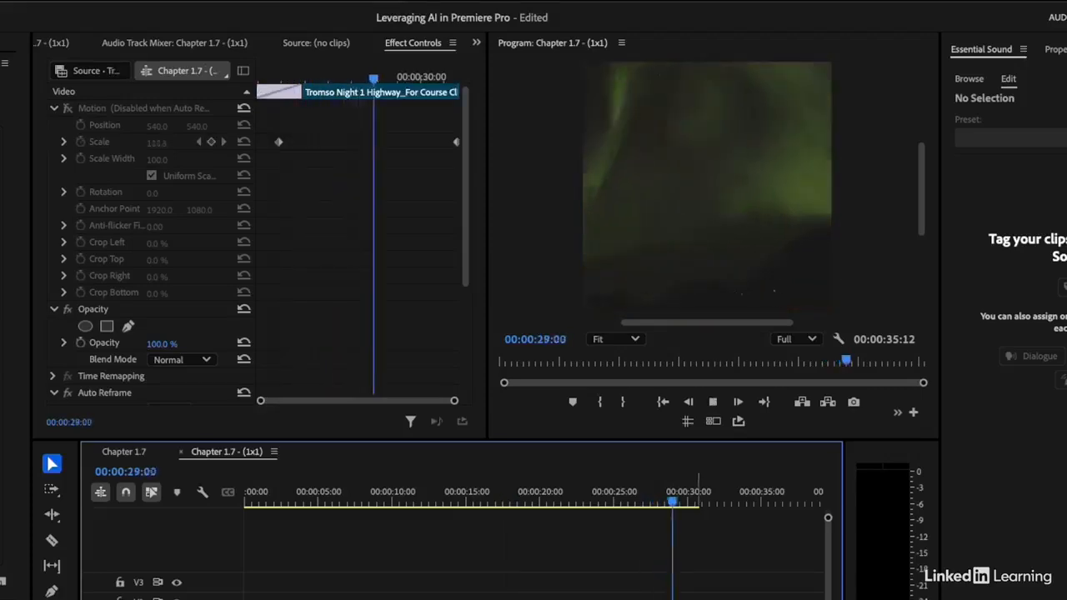
pyautogui.press('space')
pyautogui.moveTo(656, 503); pyautogui.dragTo(652, 503)
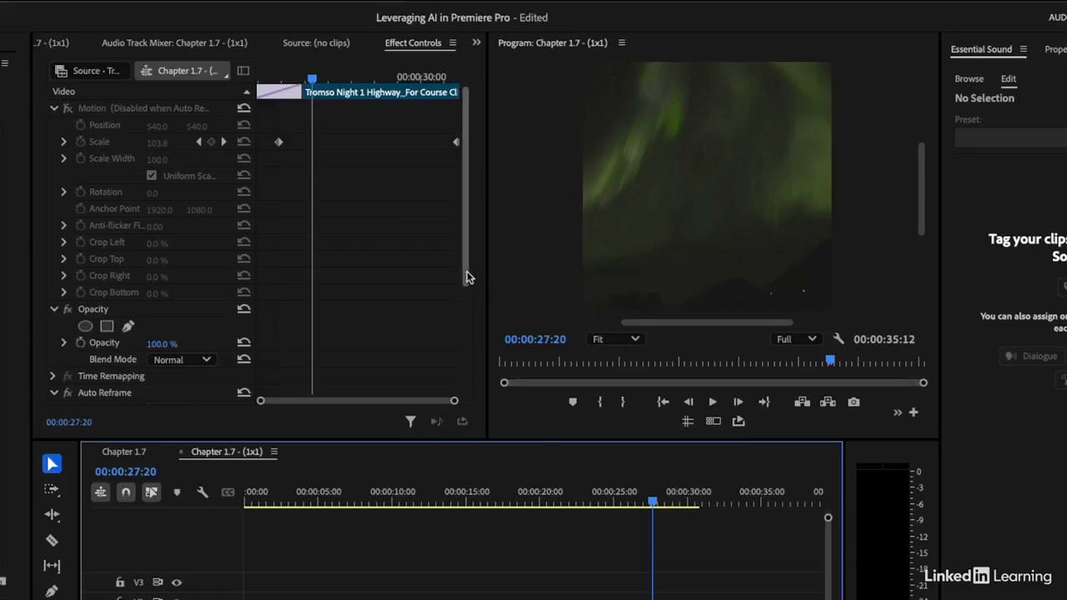
pyautogui.moveTo(467, 271); pyautogui.dragTo(455, 372)
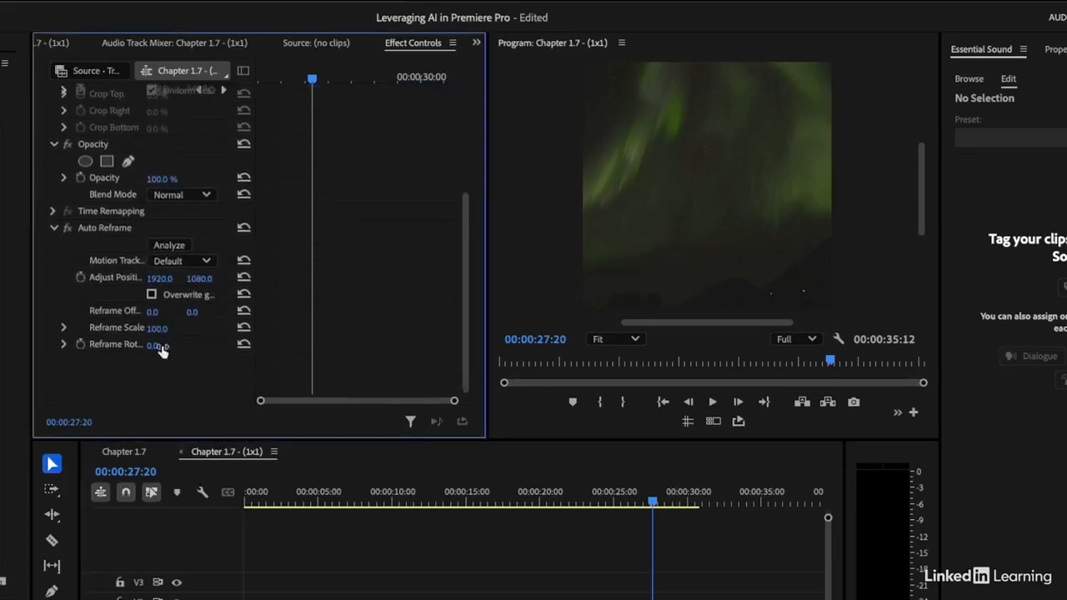
pyautogui.click(151, 294)
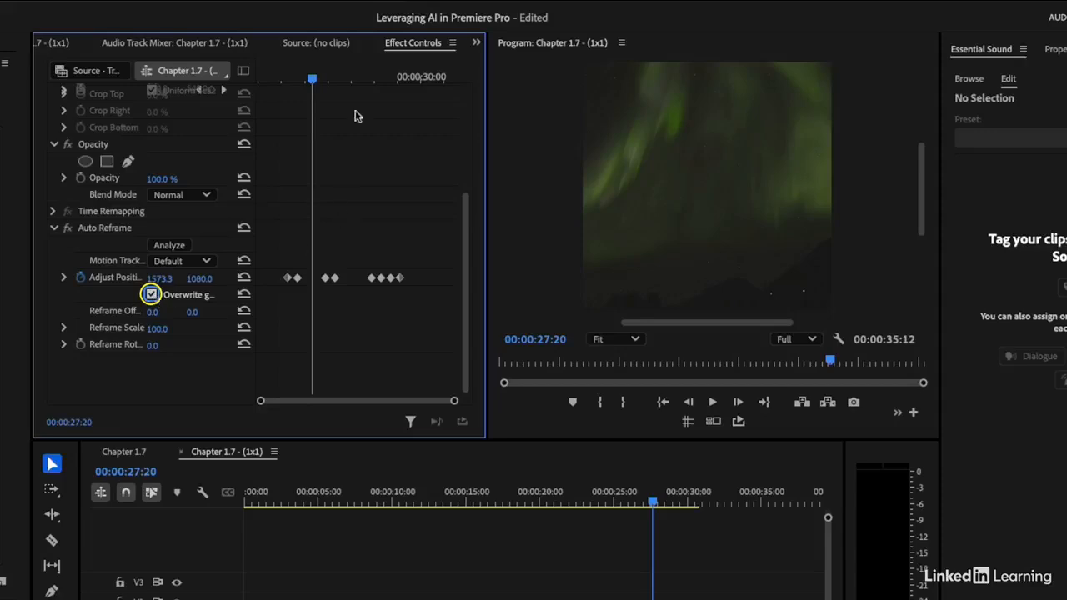
# Move to 00:00:29:15 in the aurora clip and delete its last four Auto Reframe position keyframes.
pyautogui.moveTo(312, 78); pyautogui.dragTo(399, 105)
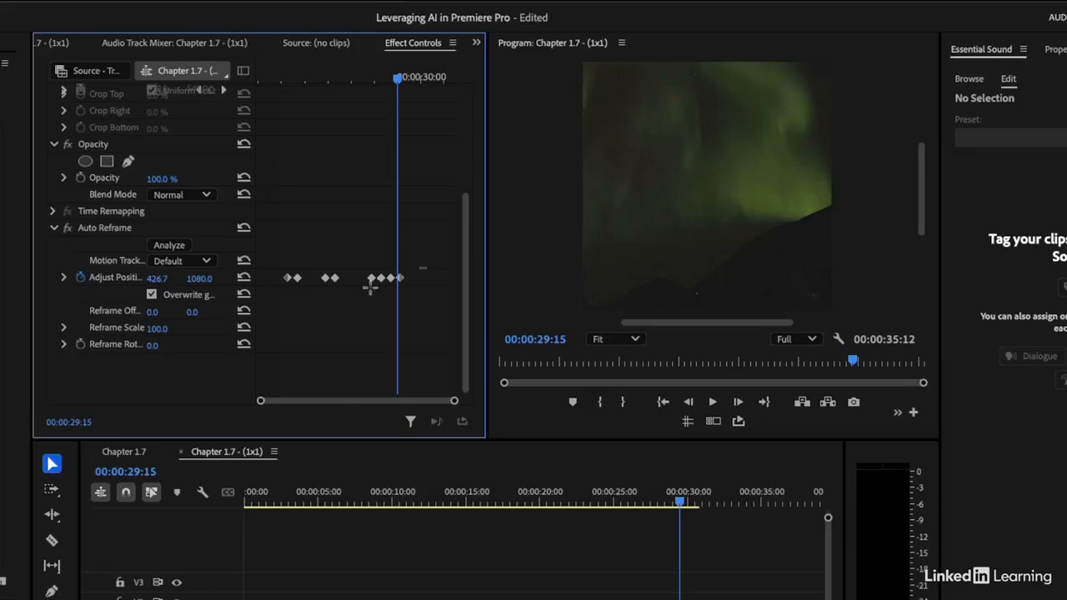
pyautogui.moveTo(370, 286); pyautogui.dragTo(359, 286)
pyautogui.press('Delete')
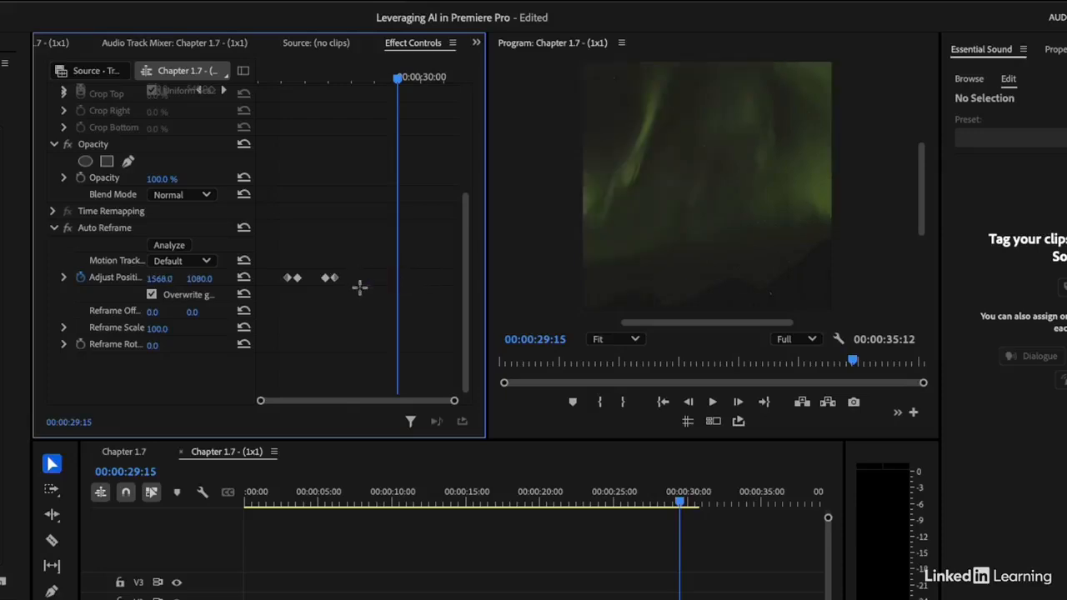
# Set the aurora clip's horizontal reframe offset to -300 and reframe scale to 105, and play it from its opening transition.
pyautogui.moveTo(157, 328); pyautogui.dragTo(125, 312)
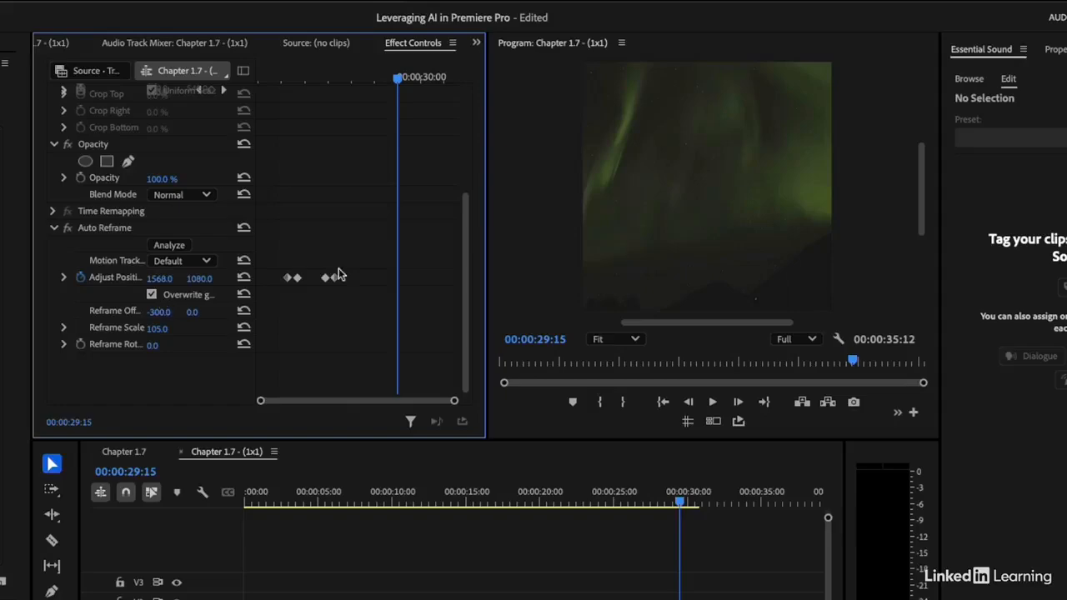
pyautogui.click(643, 492)
pyautogui.press('space')
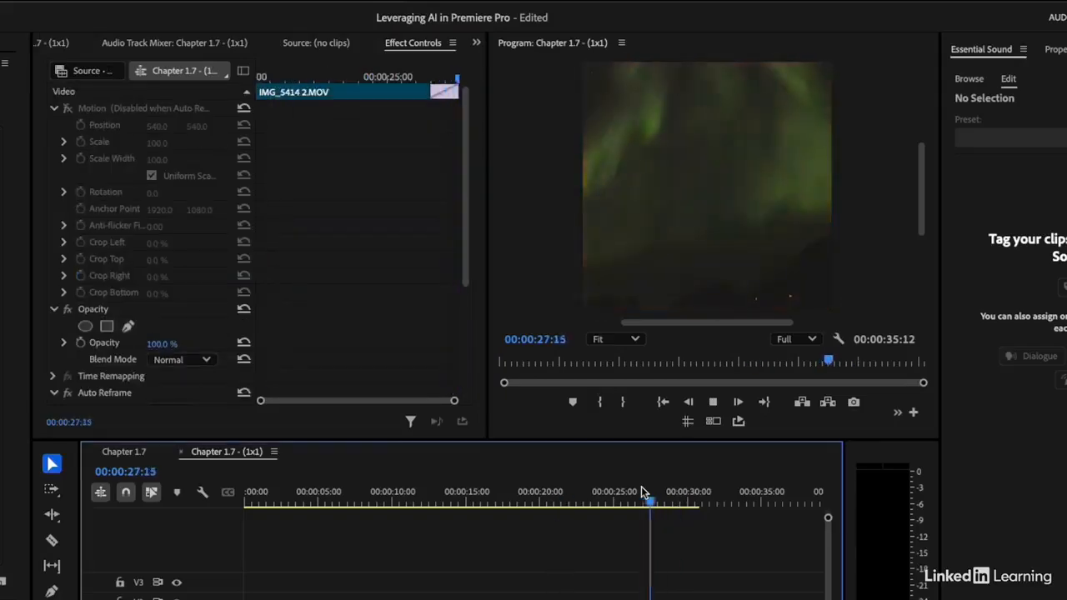